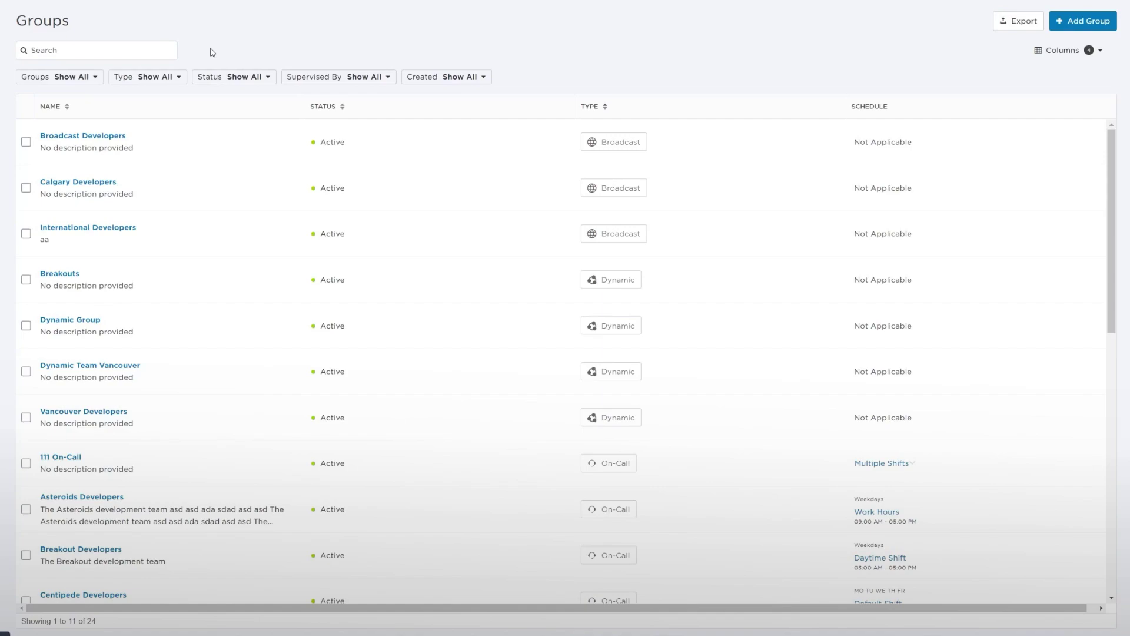
# Step: Search the groups list for 'dyn', then clear the search to show all groups
pyautogui.click(141, 49)
pyautogui.write('dyn')
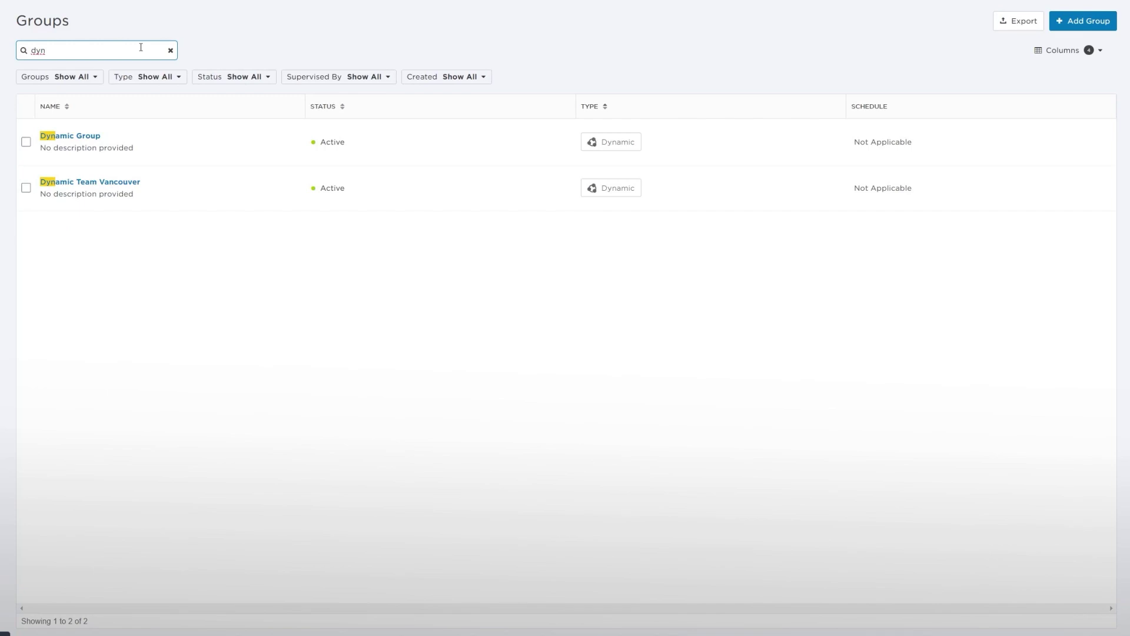
pyautogui.click(171, 50)
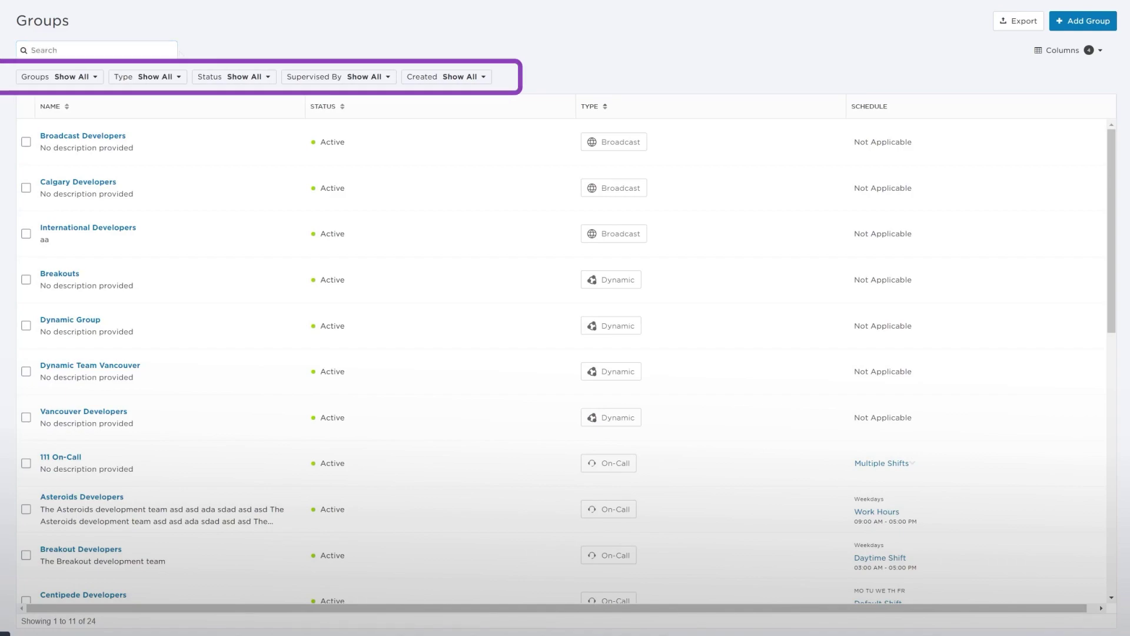
pyautogui.click(19, 508)
pyautogui.click(45, 89)
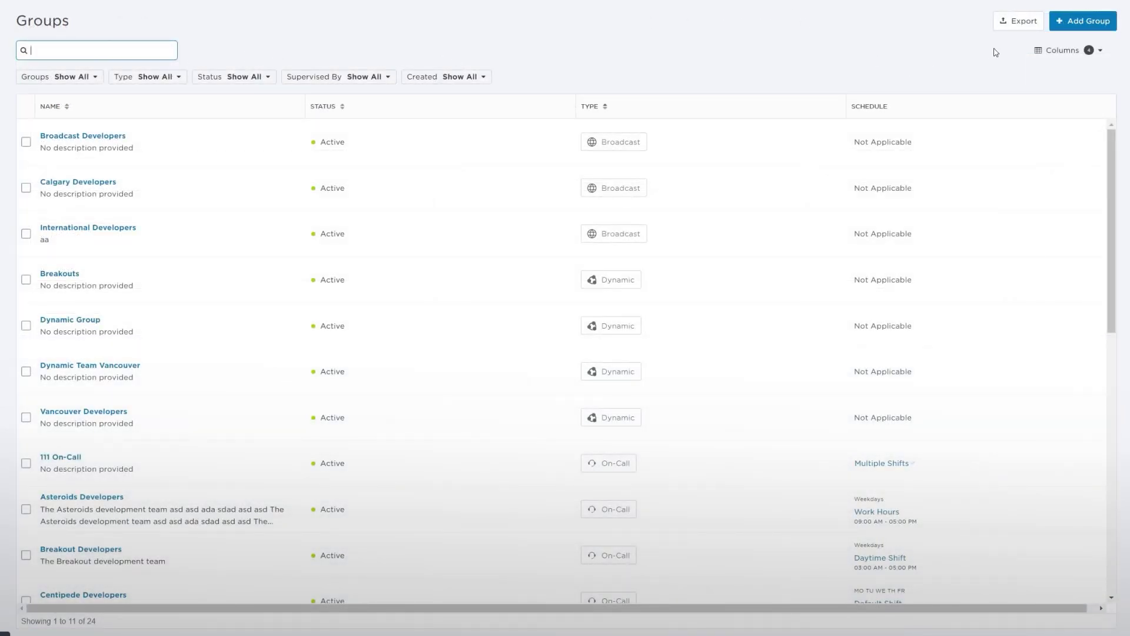
# Step: Start a new Dynamic Group named 'West Coast 1st Floor'
pyautogui.click(1082, 21)
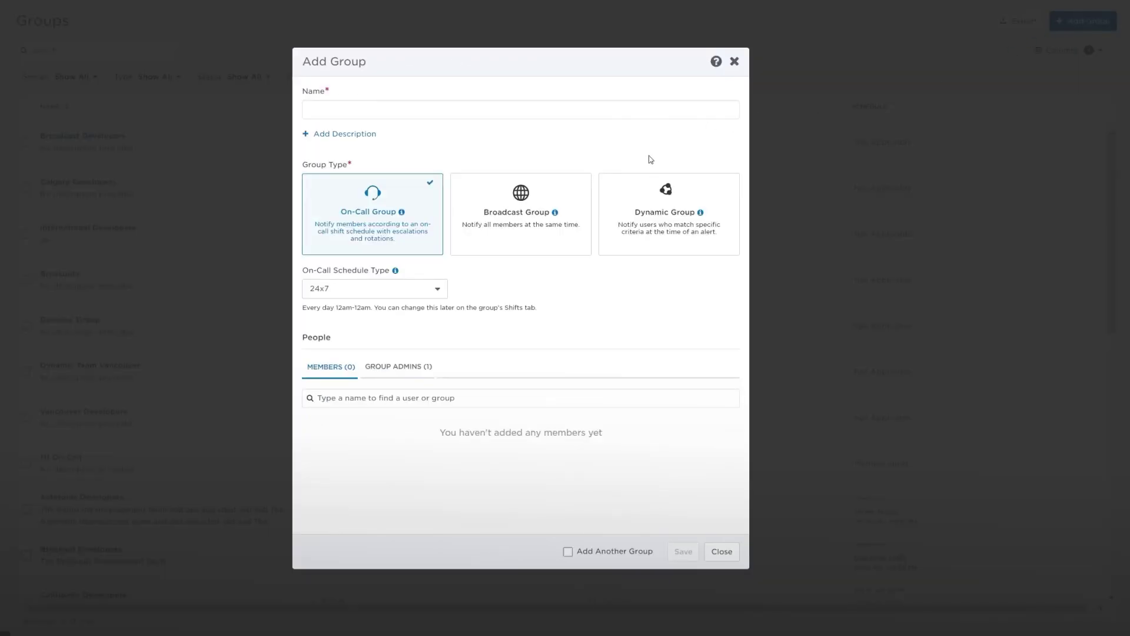
pyautogui.click(654, 183)
pyautogui.click(505, 67)
pyautogui.press('capslock')
pyautogui.write('West Coast 1st Floor')
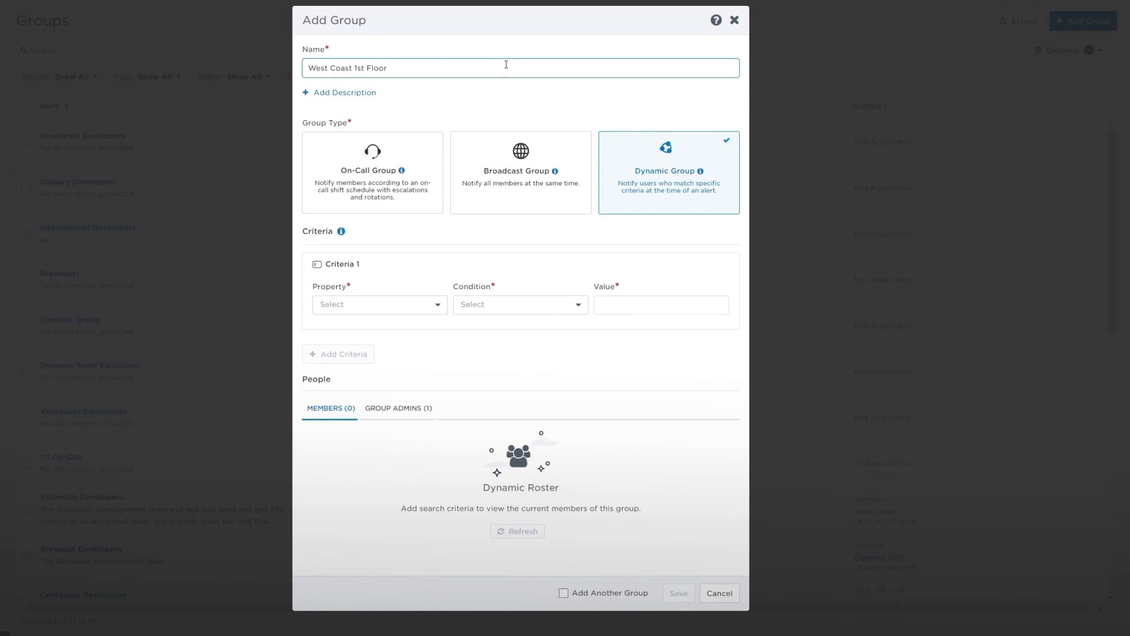
# Step: Set the first criterion to Site contains 'West Coast'
pyautogui.click(421, 303)
pyautogui.click(397, 380)
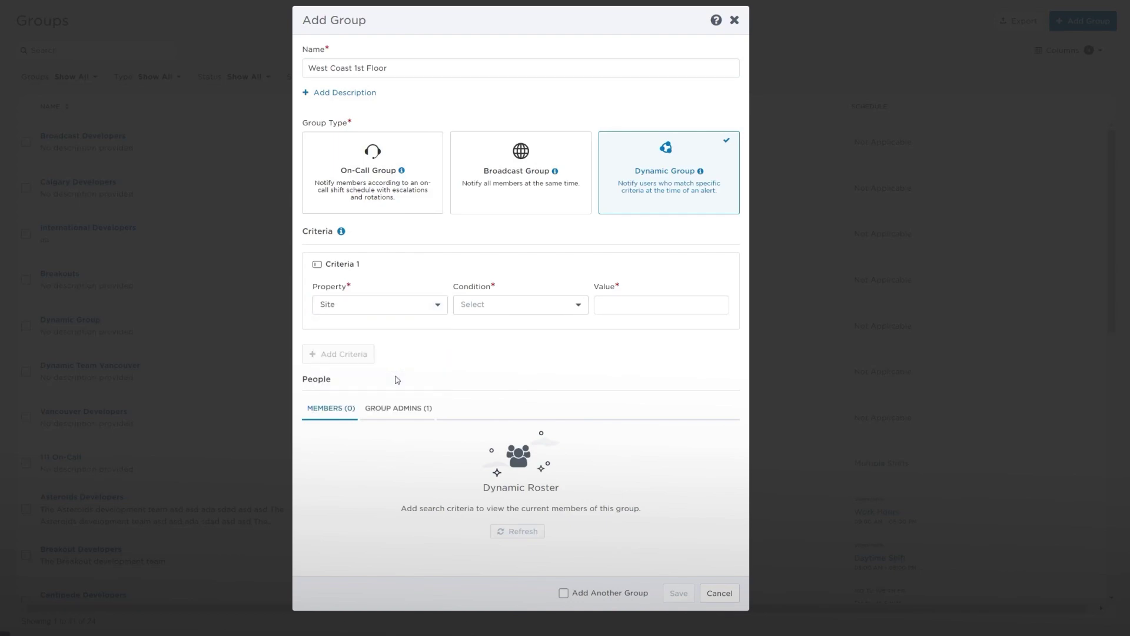
pyautogui.click(536, 306)
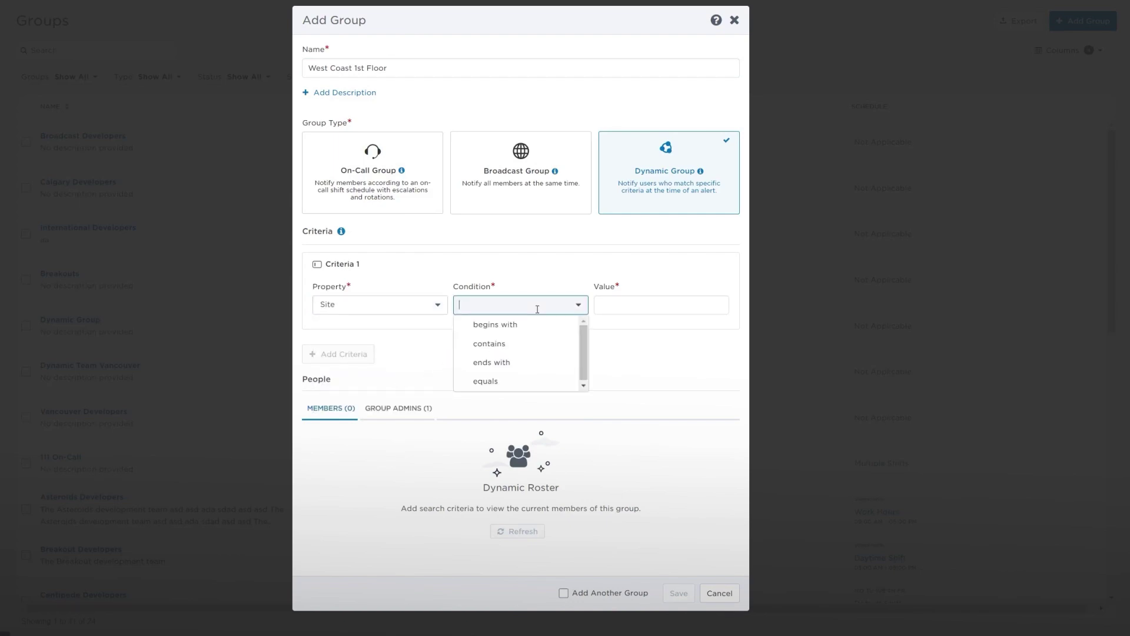
pyautogui.click(522, 343)
pyautogui.click(642, 302)
pyautogui.click(674, 333)
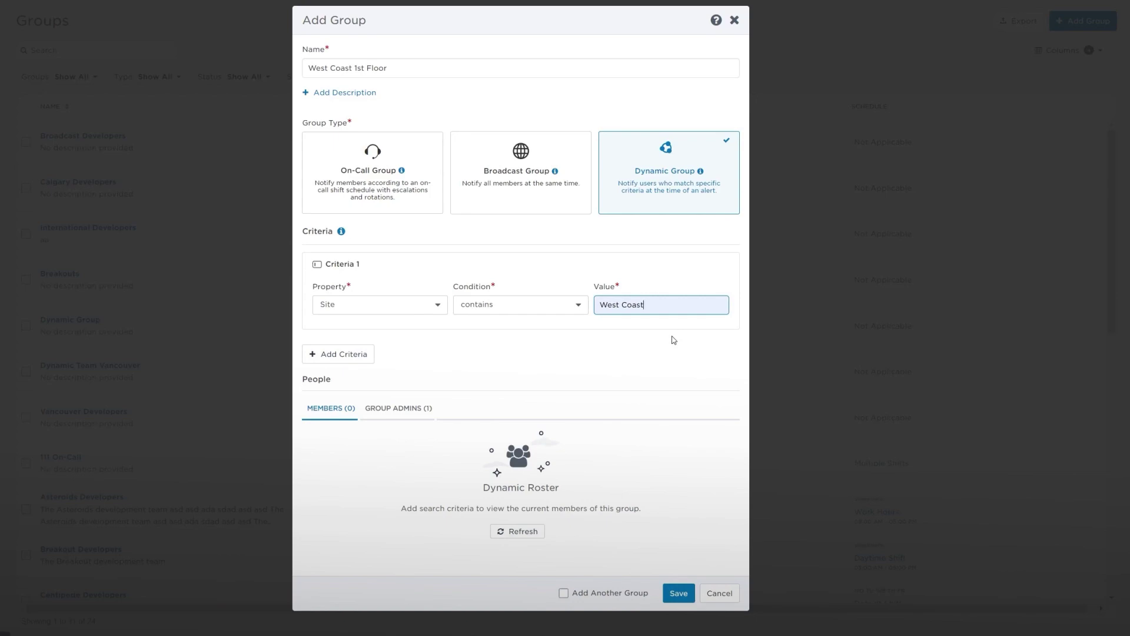
# Step: Add a second criterion, Floor contains '1st', and save the group
pyautogui.click(359, 361)
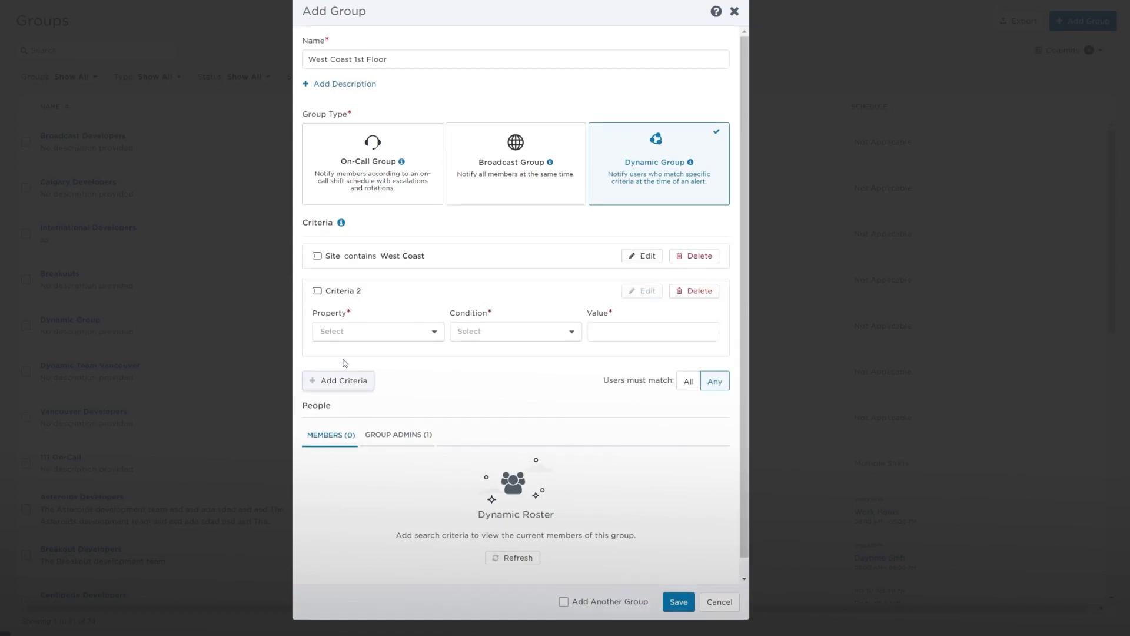
pyautogui.click(434, 330)
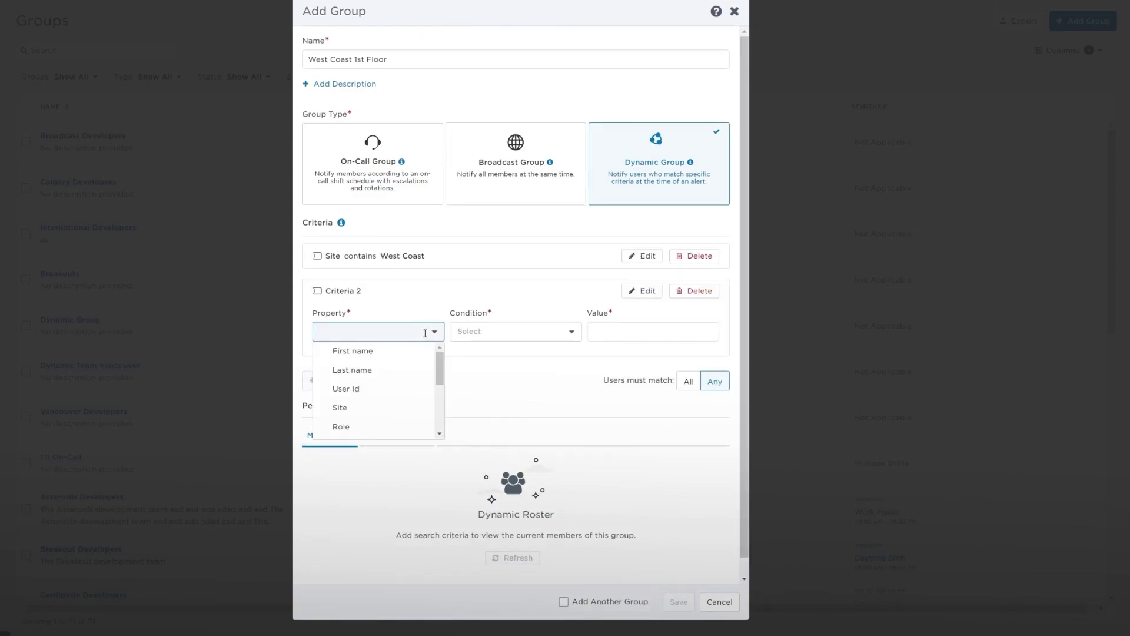
pyautogui.scroll(-3, 417, 364)
pyautogui.click(409, 351)
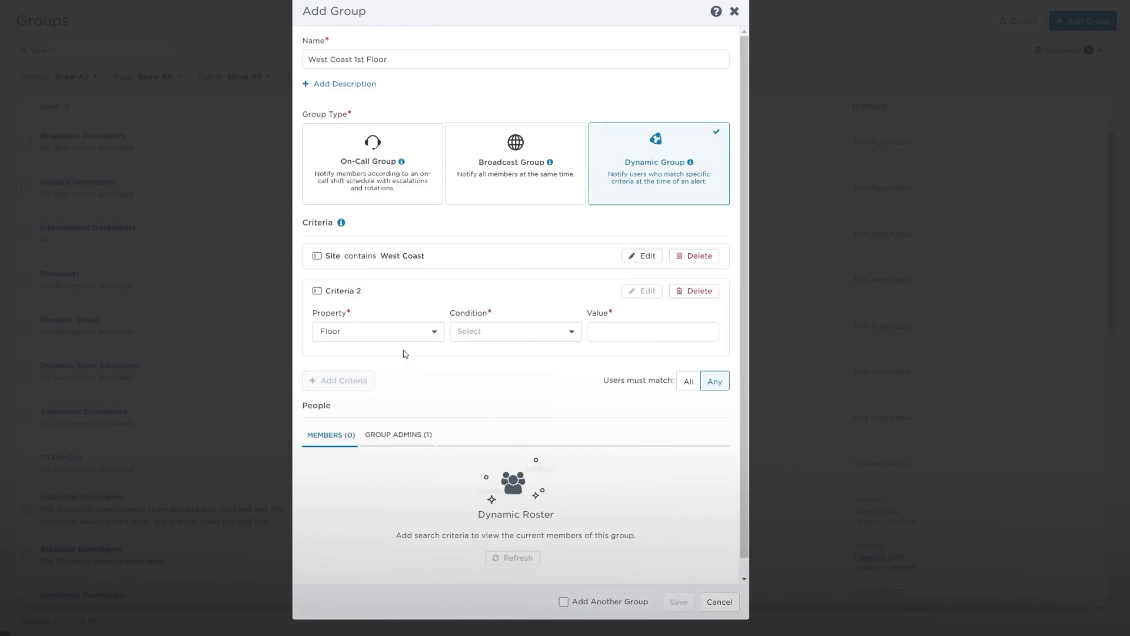
pyautogui.click(512, 334)
pyautogui.click(524, 370)
pyautogui.click(612, 331)
pyautogui.write('1st')
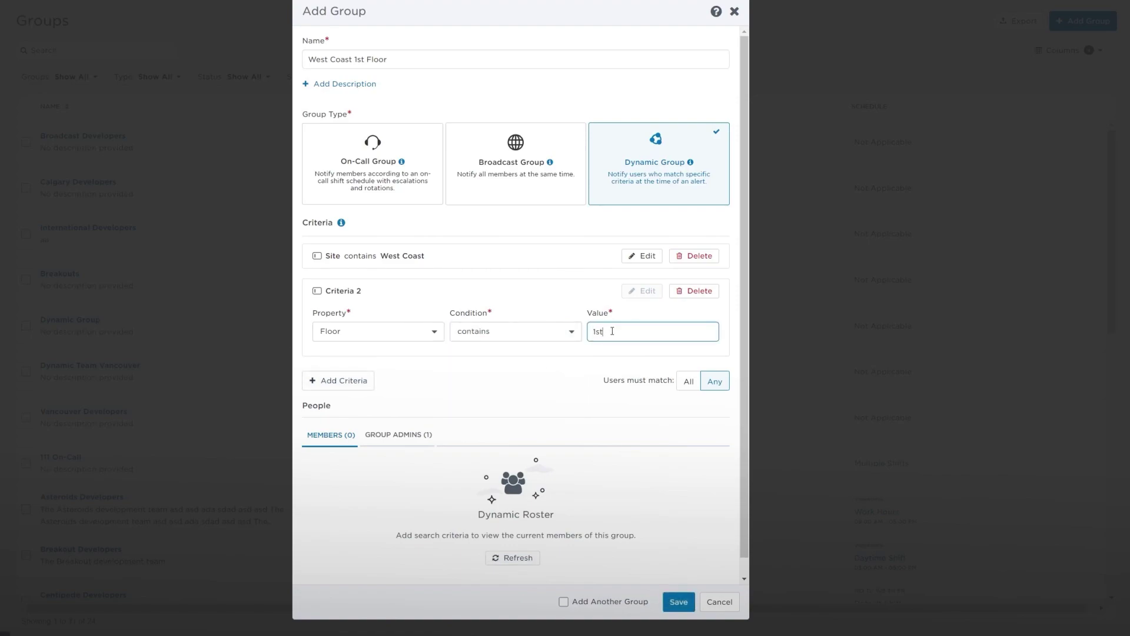
pyautogui.click(615, 363)
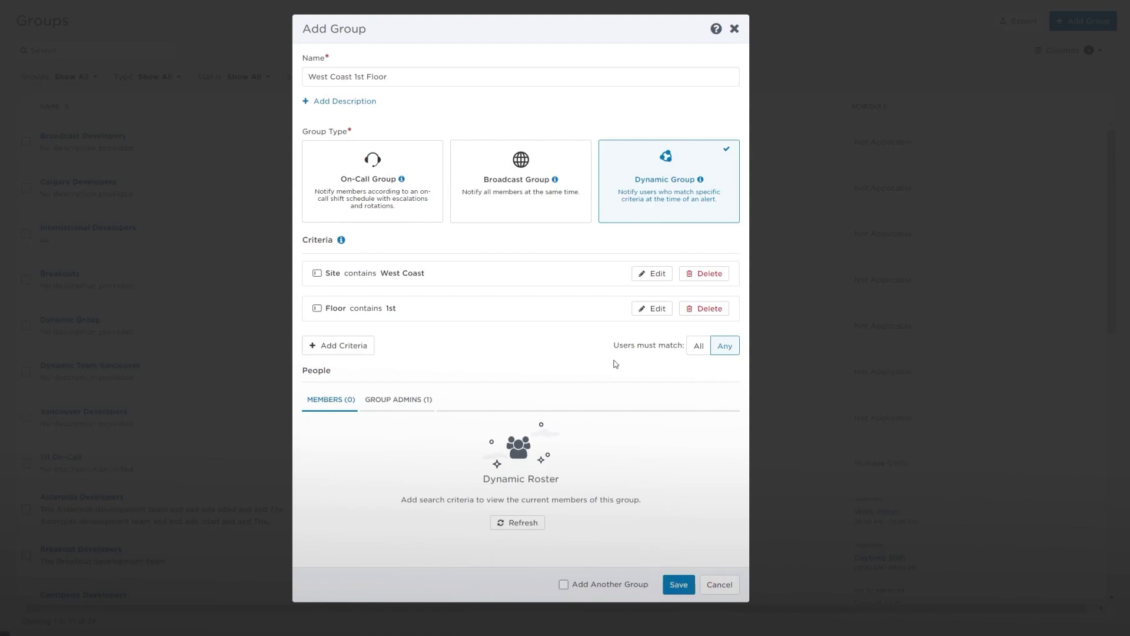
pyautogui.click(677, 585)
# Step: Finish creating West Coast 1st Floor and open the Vancouver Developers group's overview
pyautogui.click(32, 9)
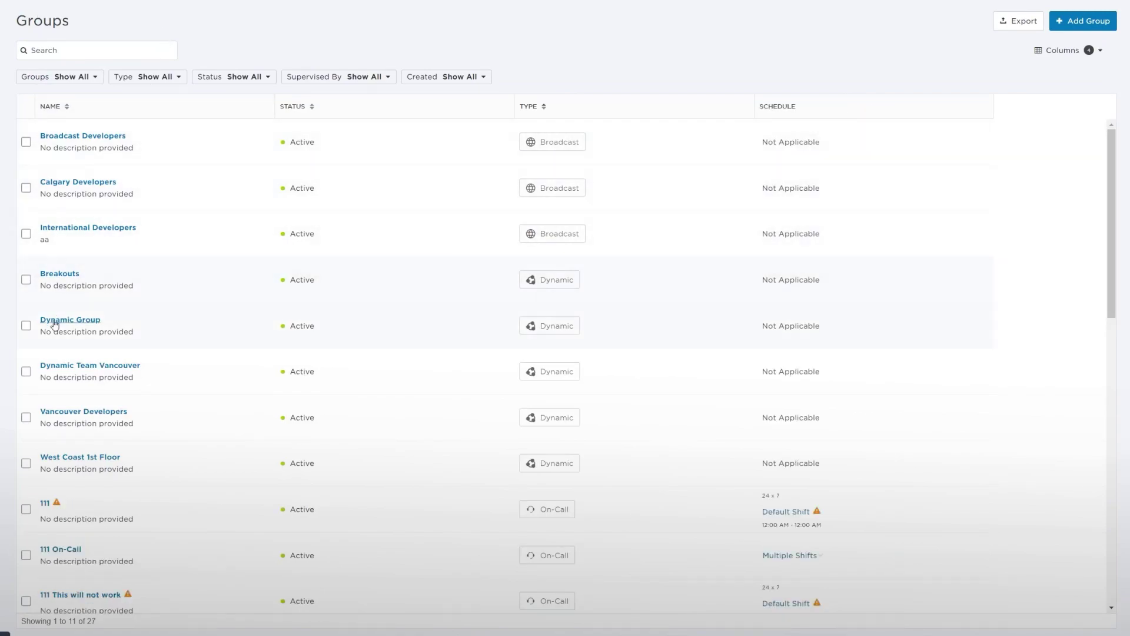
pyautogui.click(27, 418)
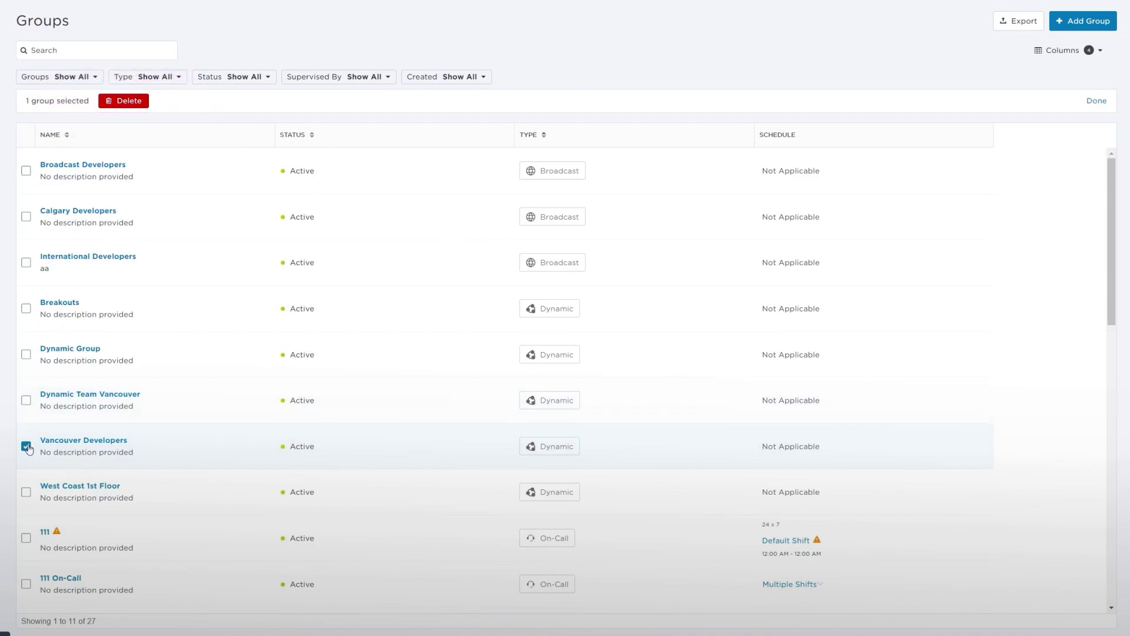
pyautogui.click(27, 447)
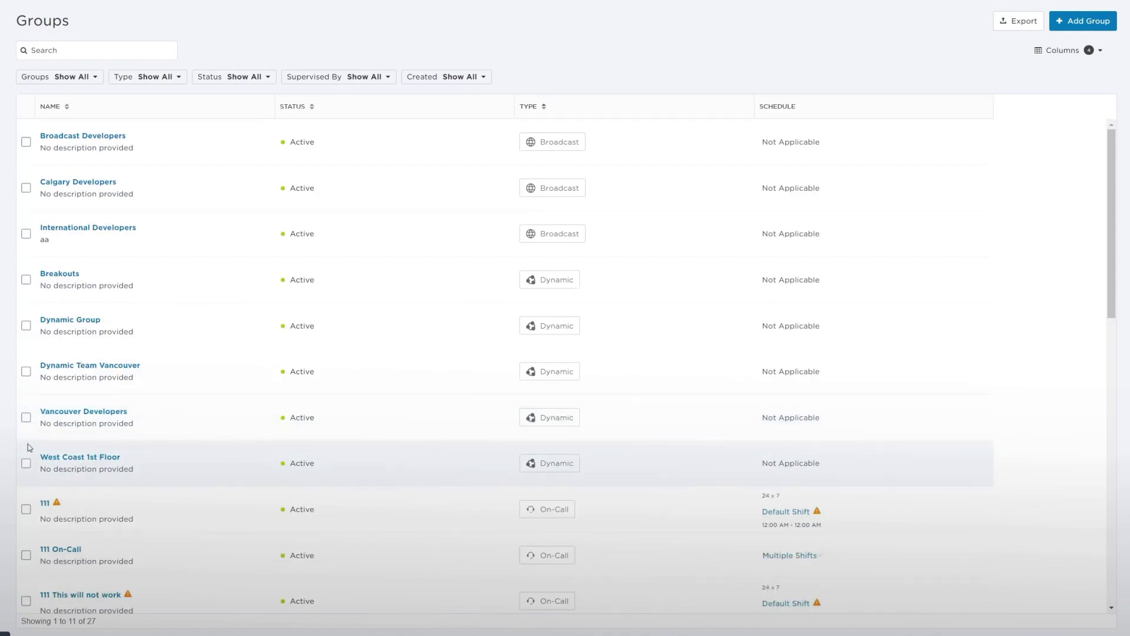
pyautogui.click(103, 414)
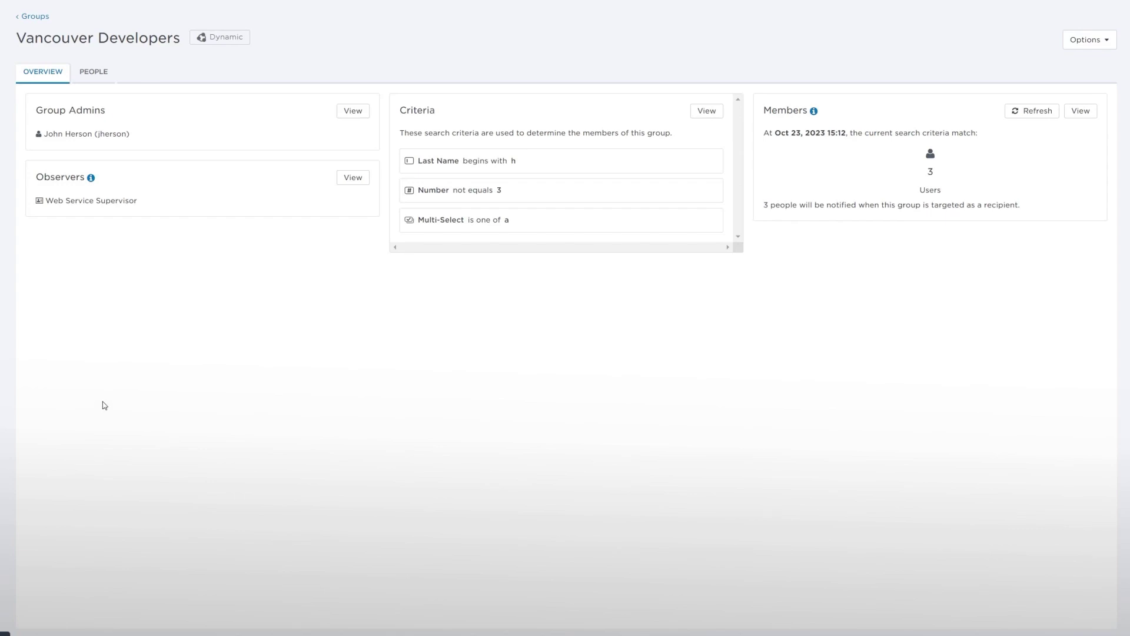
# Step: Show the three active users matching the Vancouver Developers group under People > Members
pyautogui.click(99, 73)
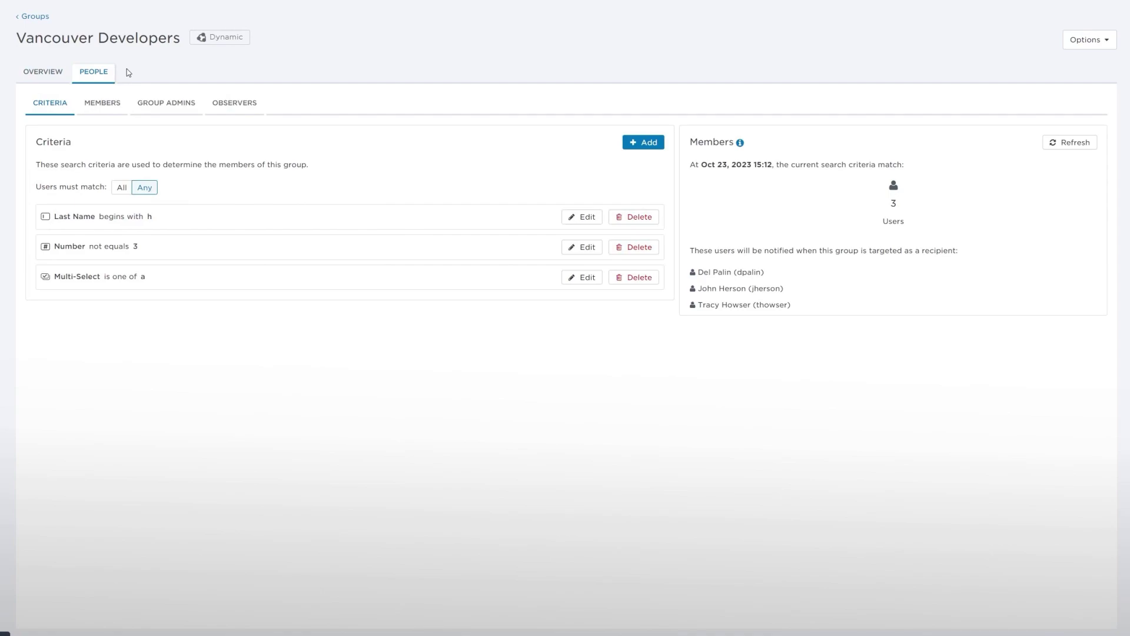
pyautogui.click(100, 109)
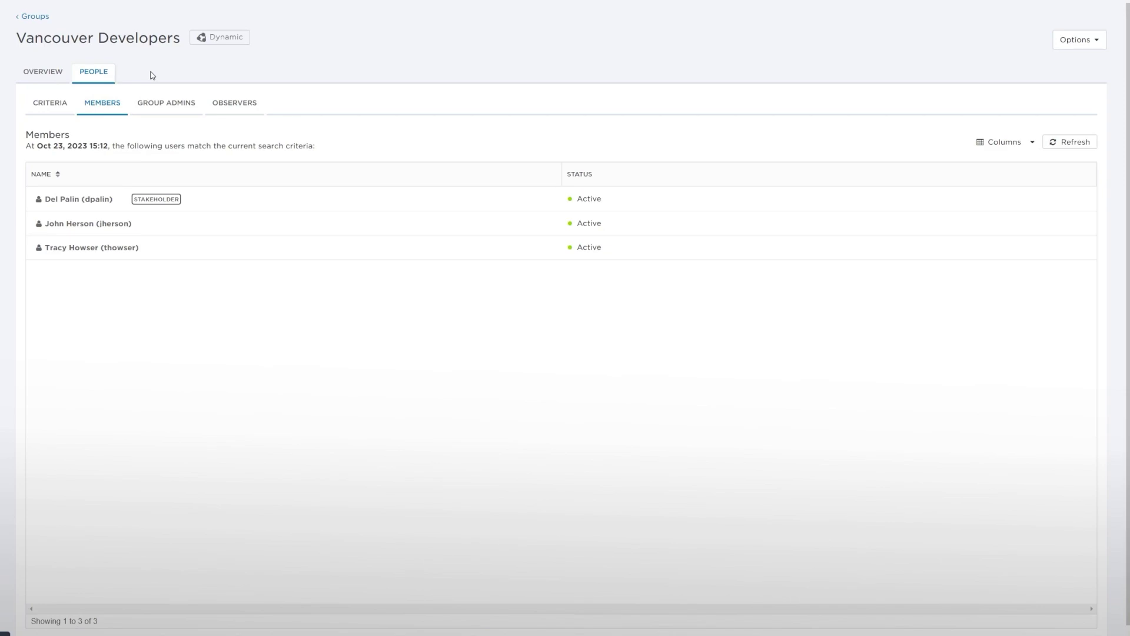
pyautogui.moveTo(80, 229)
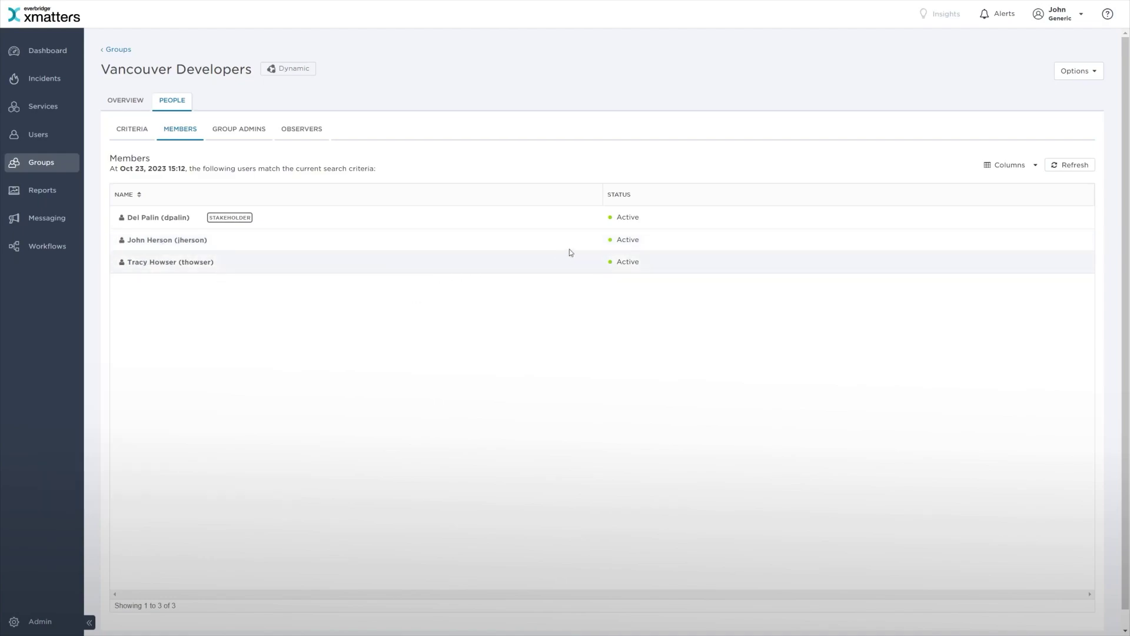
# Step: Look at Edit Dynamic Group without changes, then view the Web Service Supervisor observer
pyautogui.click(1076, 71)
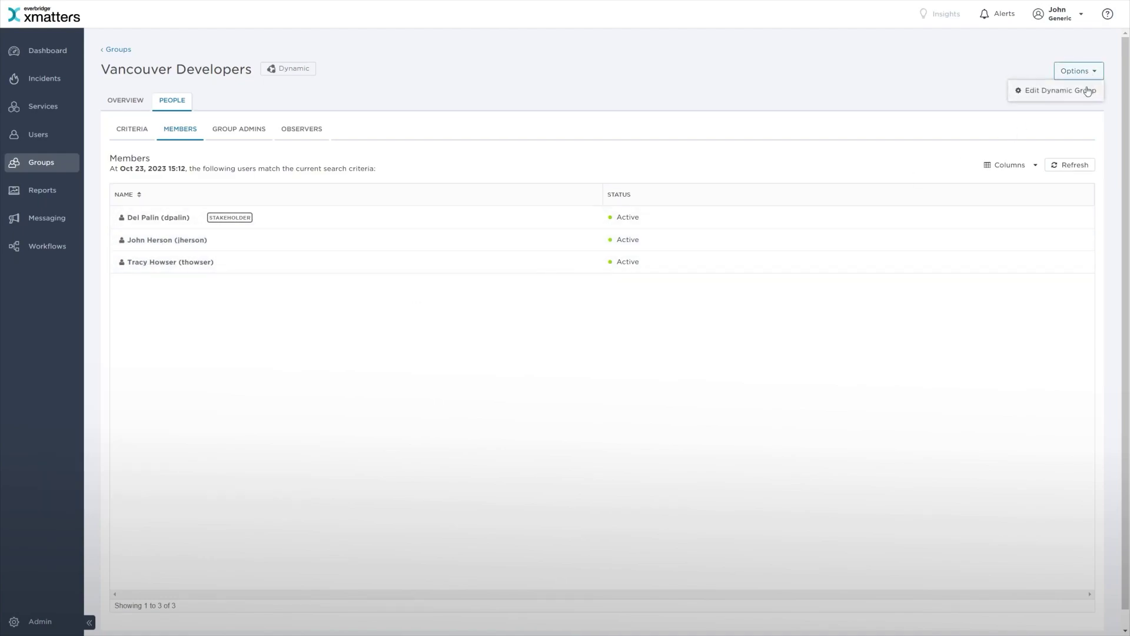
pyautogui.click(1086, 89)
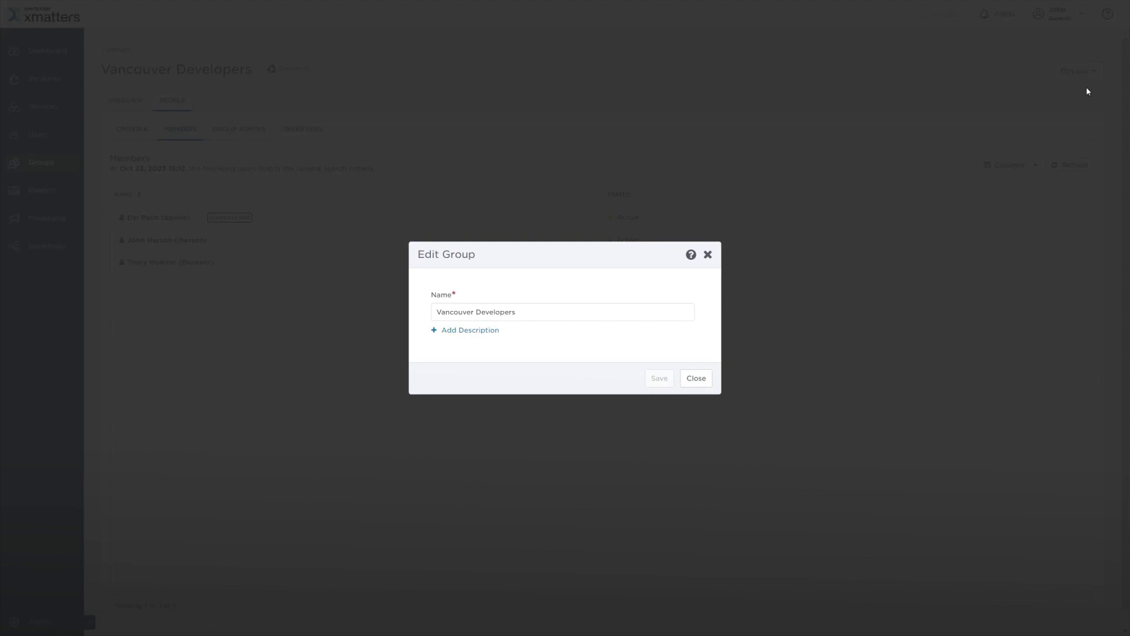
pyautogui.click(707, 255)
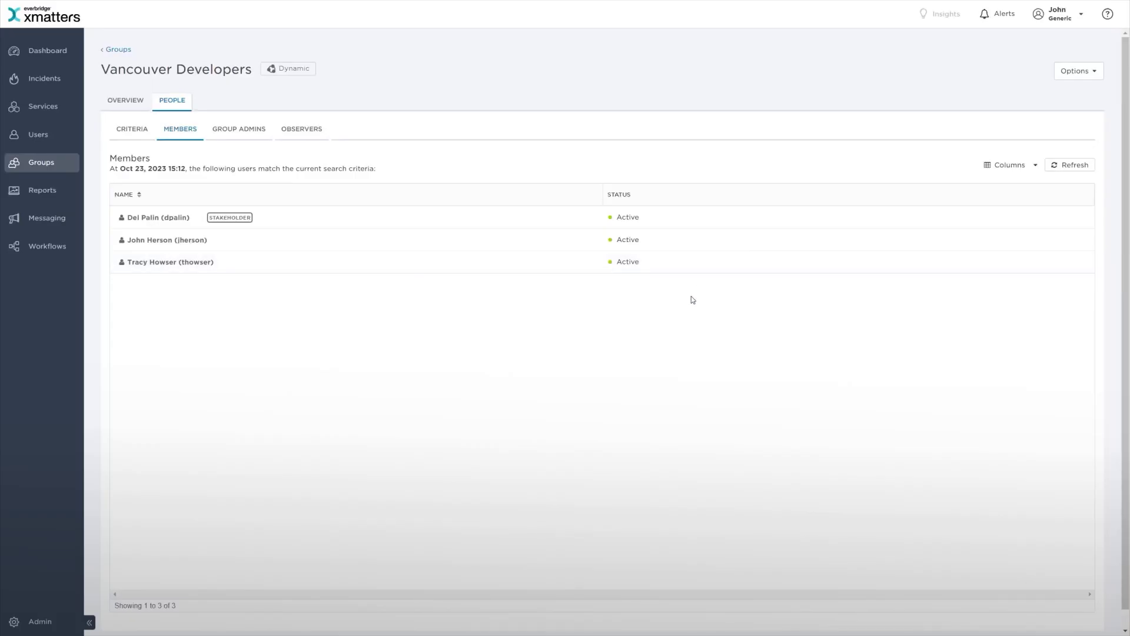
pyautogui.click(314, 131)
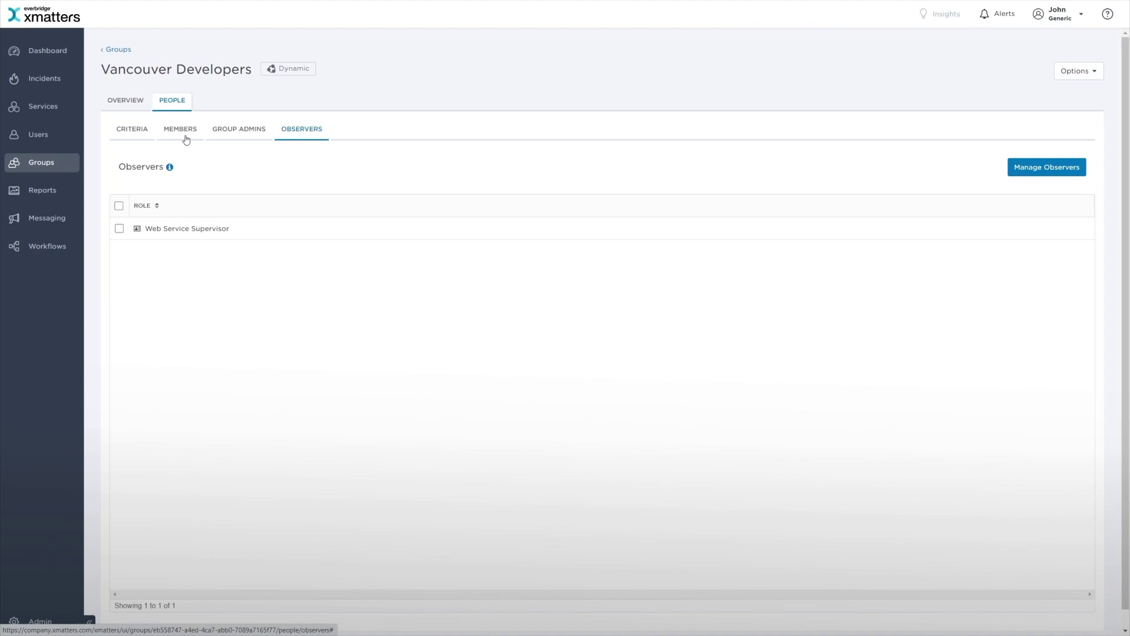
# Step: Show the Criteria sub-tab with three criteria matching any, covering 3 users
pyautogui.click(140, 131)
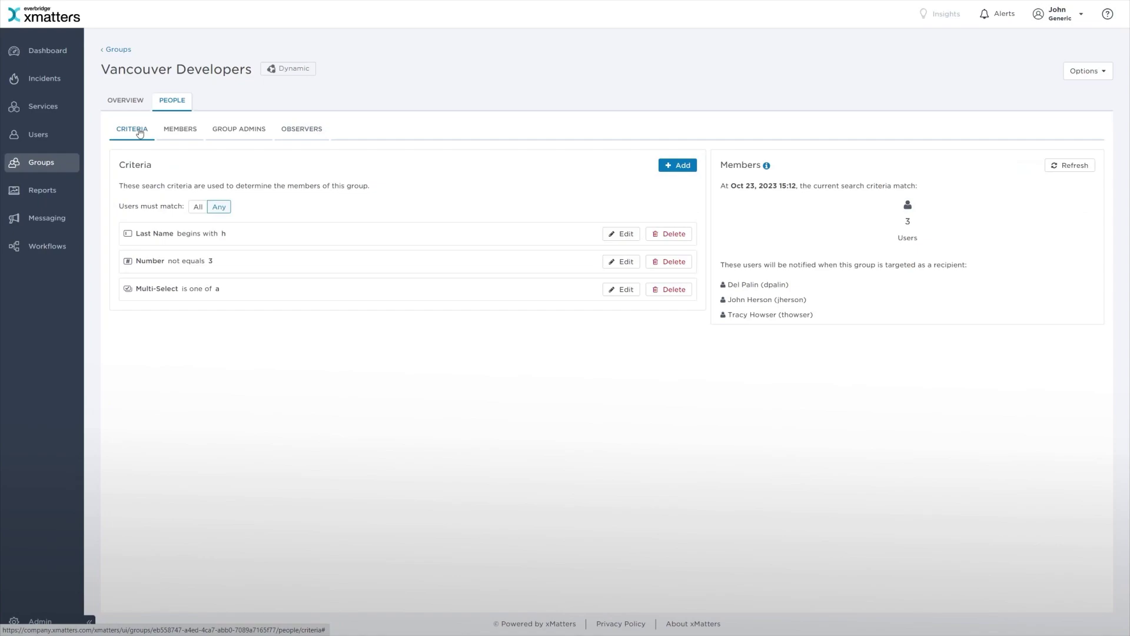